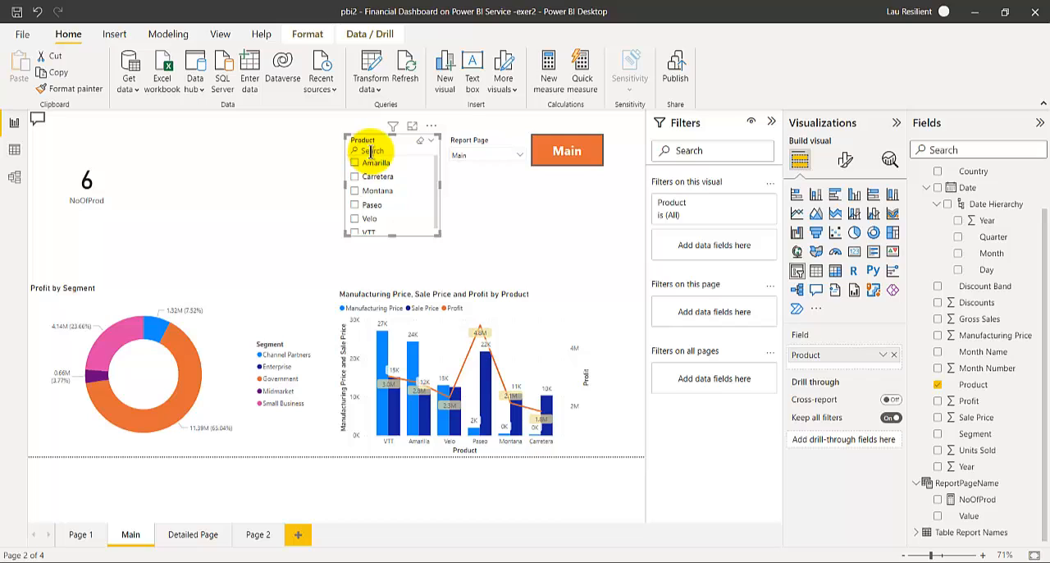
- View the pages offered by the Report Page slicer and close its list again
left_click(498, 157)
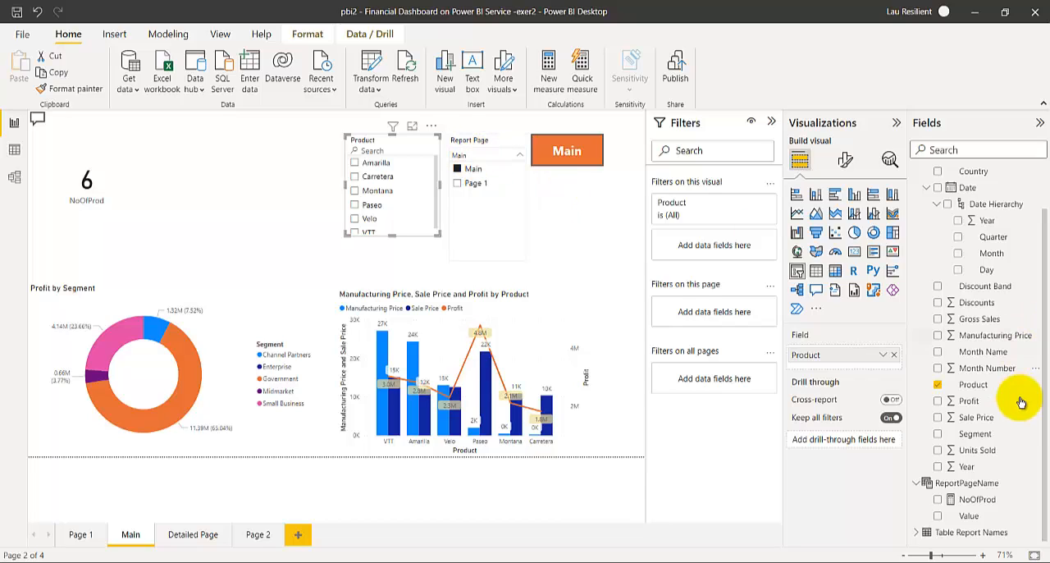
scroll(932, 339, "up", 2)
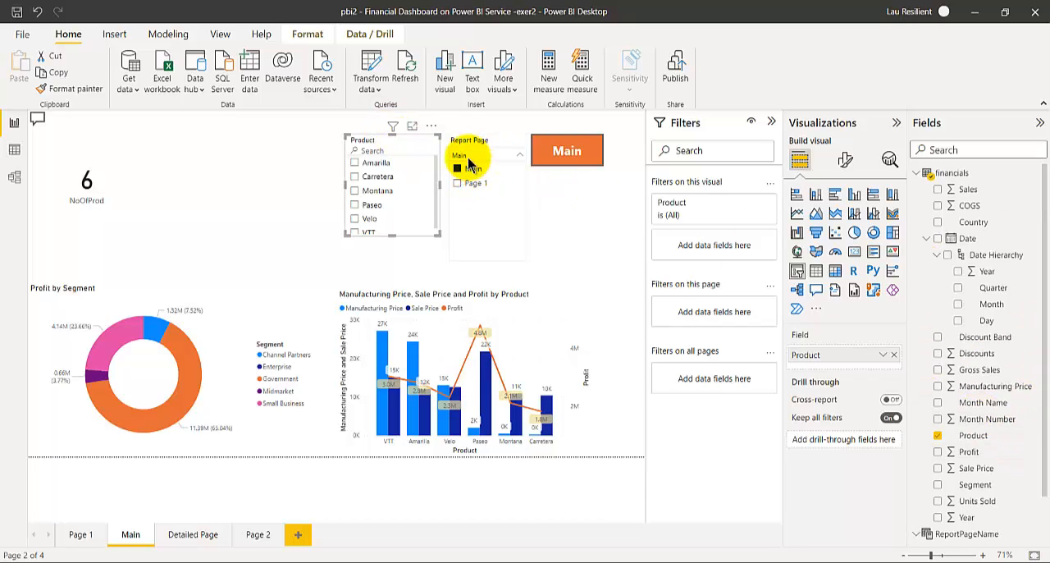
left_click(464, 156)
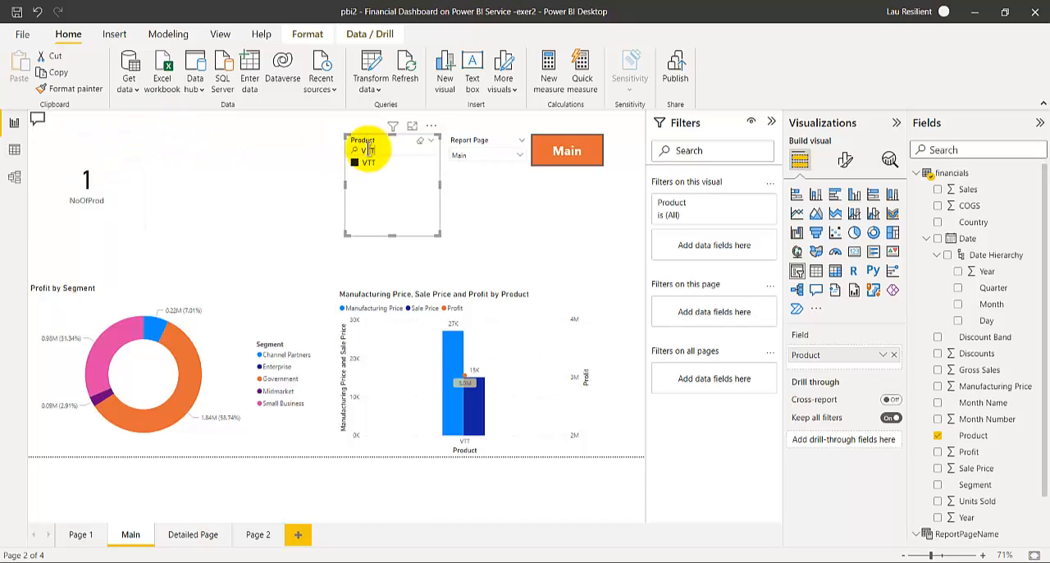
- Clear the search text in the Product slicer, and turn the slicer's search box off and back on
key("BackSpace")
key("BackSpace")
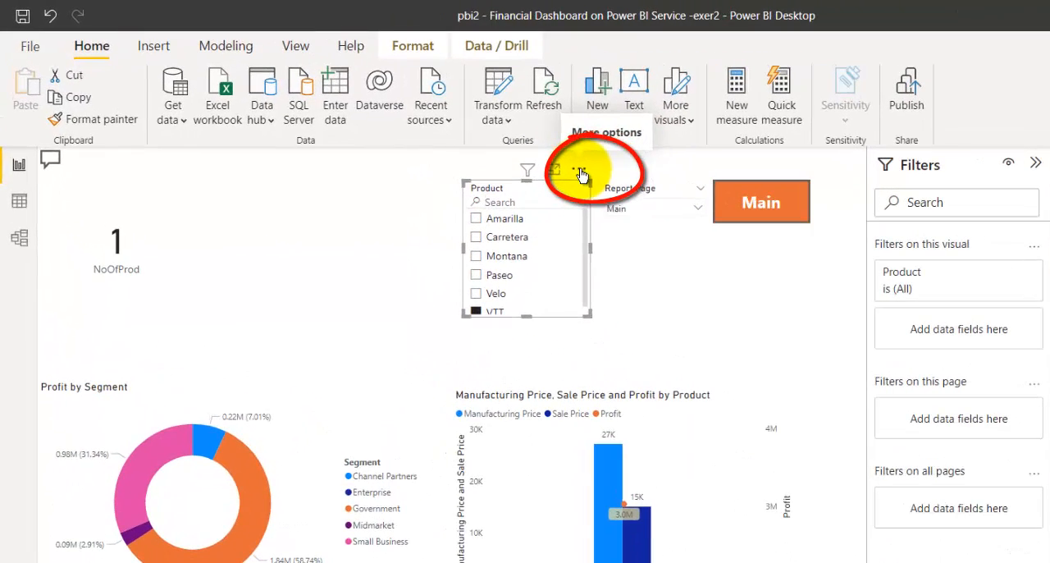
left_click(580, 172)
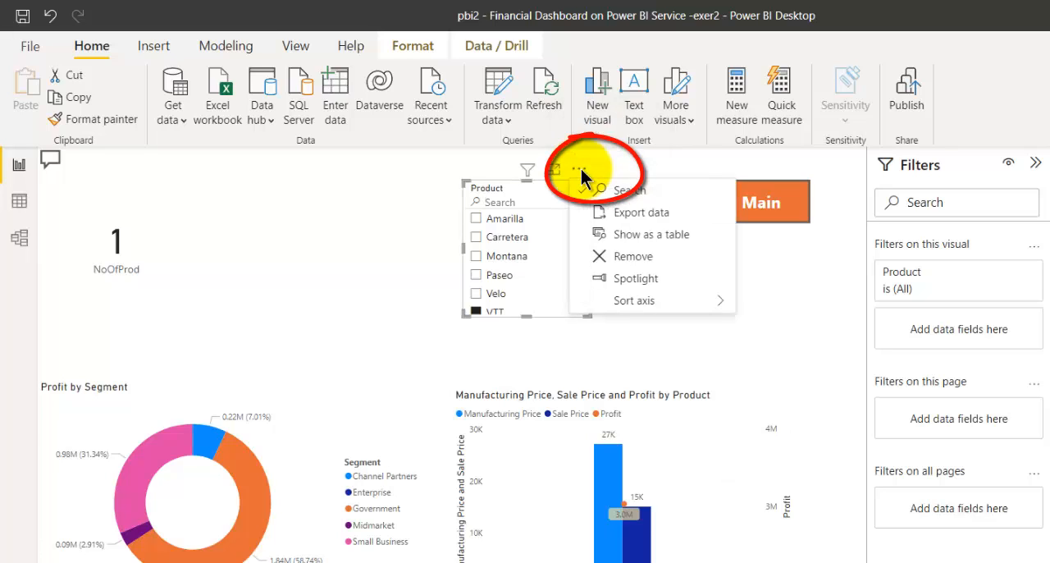
left_click(631, 193)
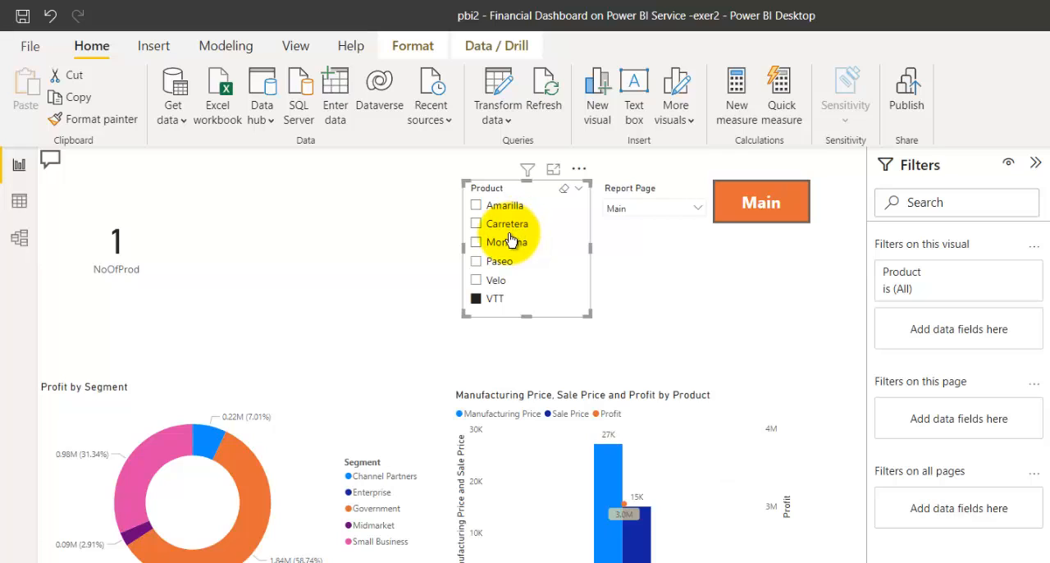
left_click(580, 170)
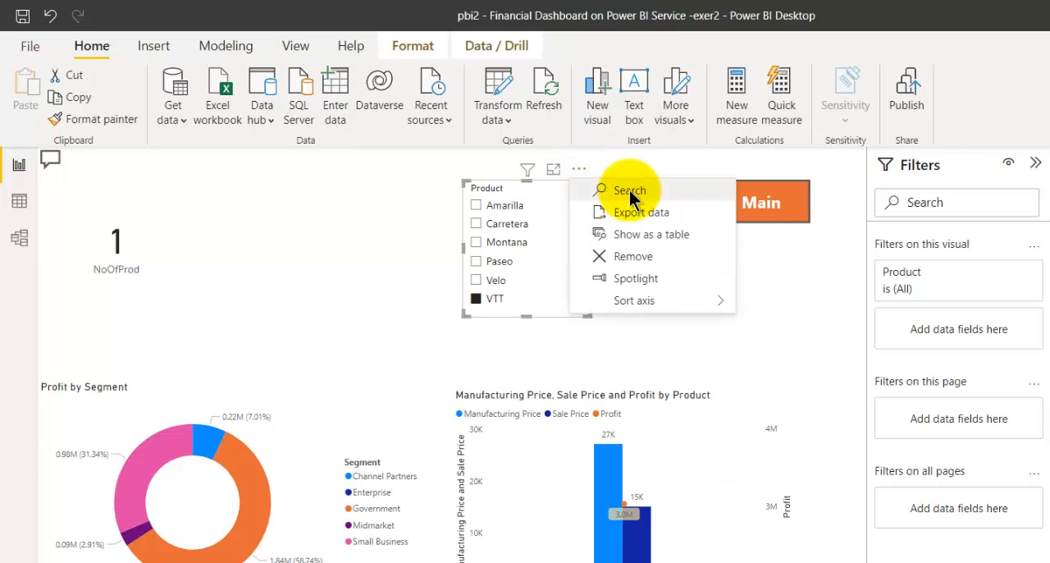
left_click(629, 190)
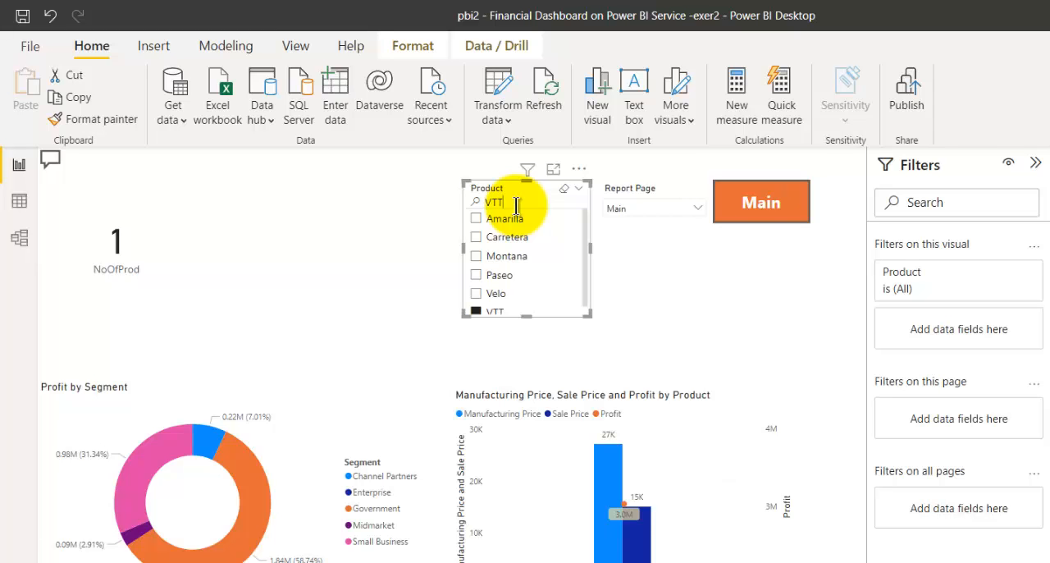
- Search the Product slicer for VTT, clear the search text and deselect the slicer
type("VTT")
key("BackSpace")
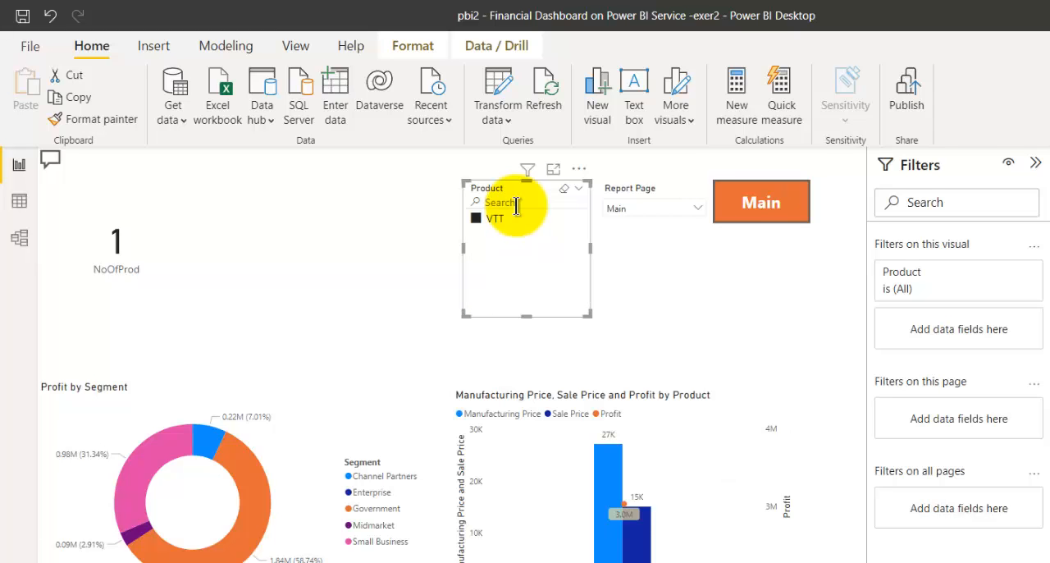
left_click(666, 290)
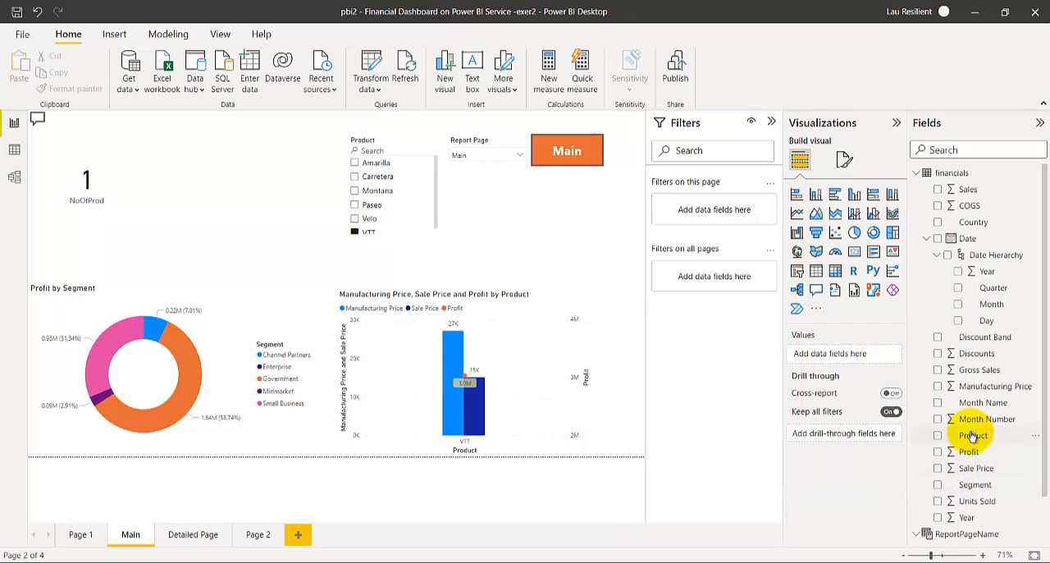
- Clear the Product slicer's selection and filter the Main page with a page-level Product filter set to VTT
left_click_drag(973, 436, 714, 215)
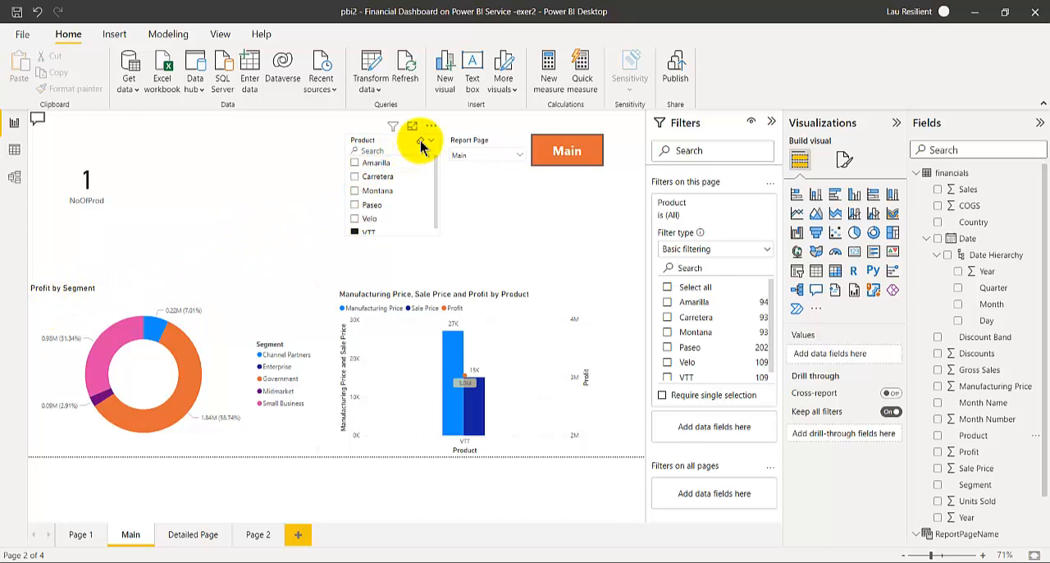
left_click(421, 145)
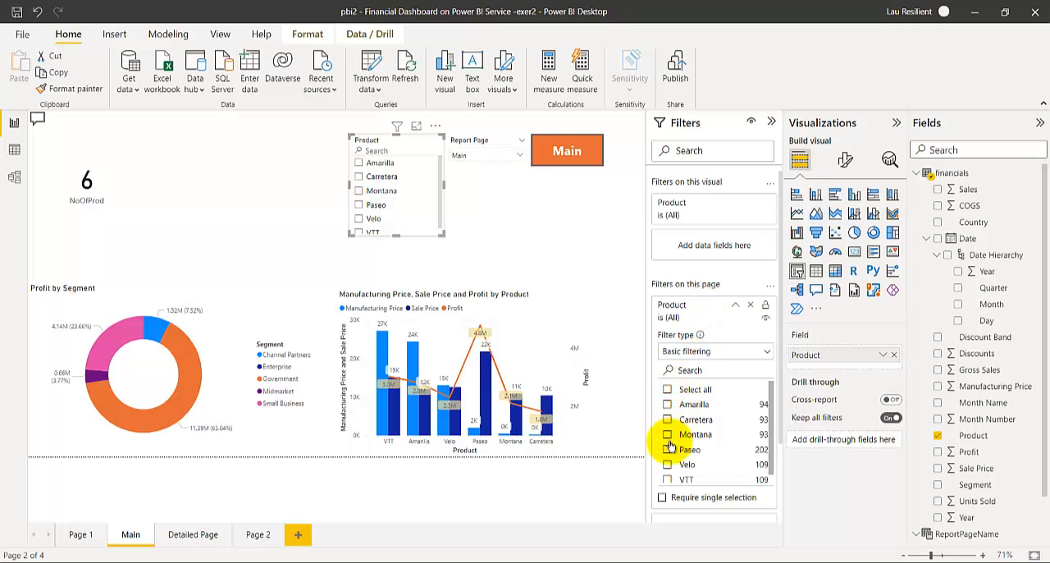
left_click(668, 481)
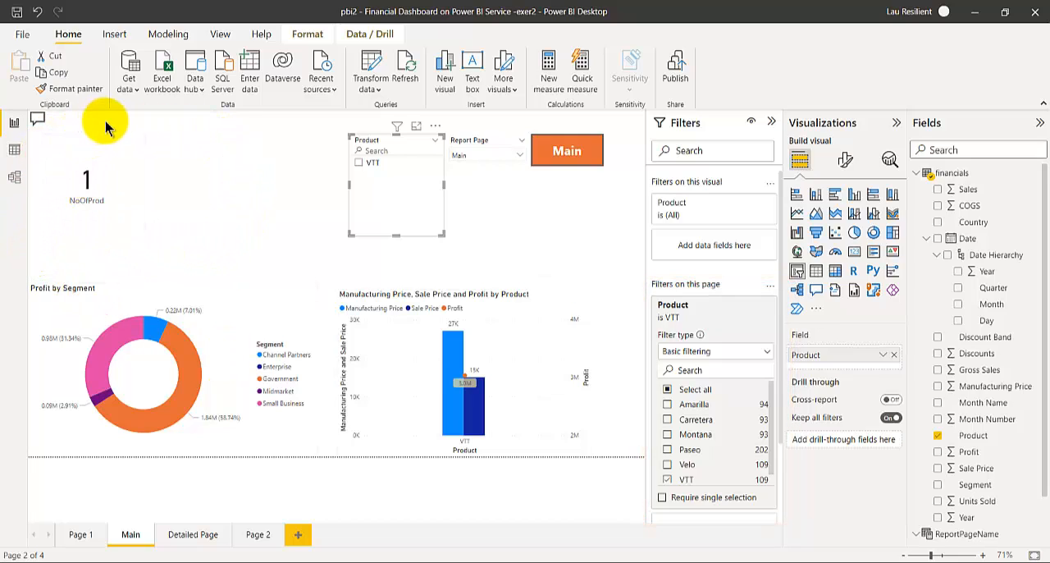
left_click(200, 215)
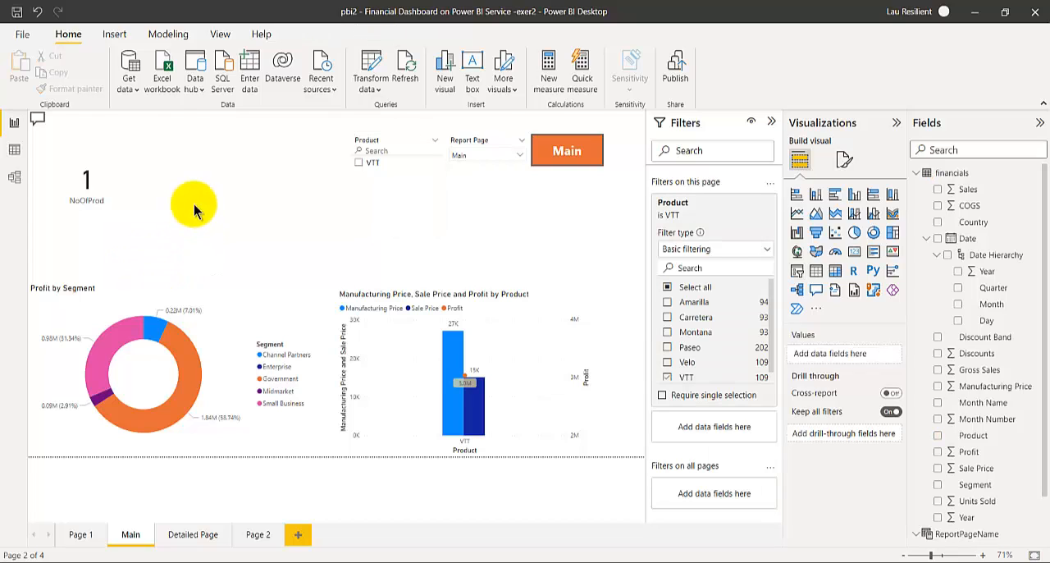
- Display the slicer sync settings for the Product slicer
left_click(122, 41)
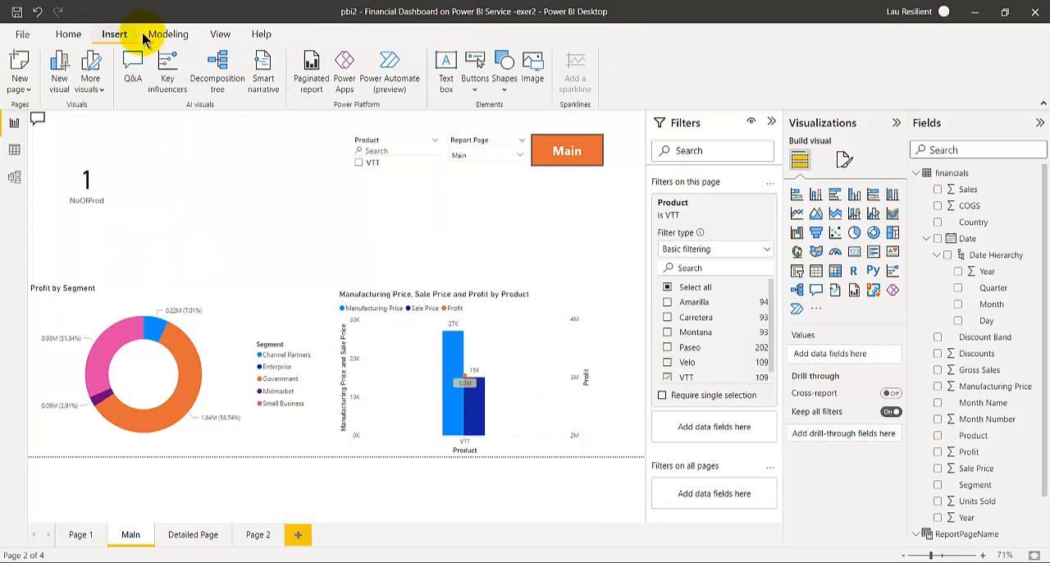
left_click(150, 39)
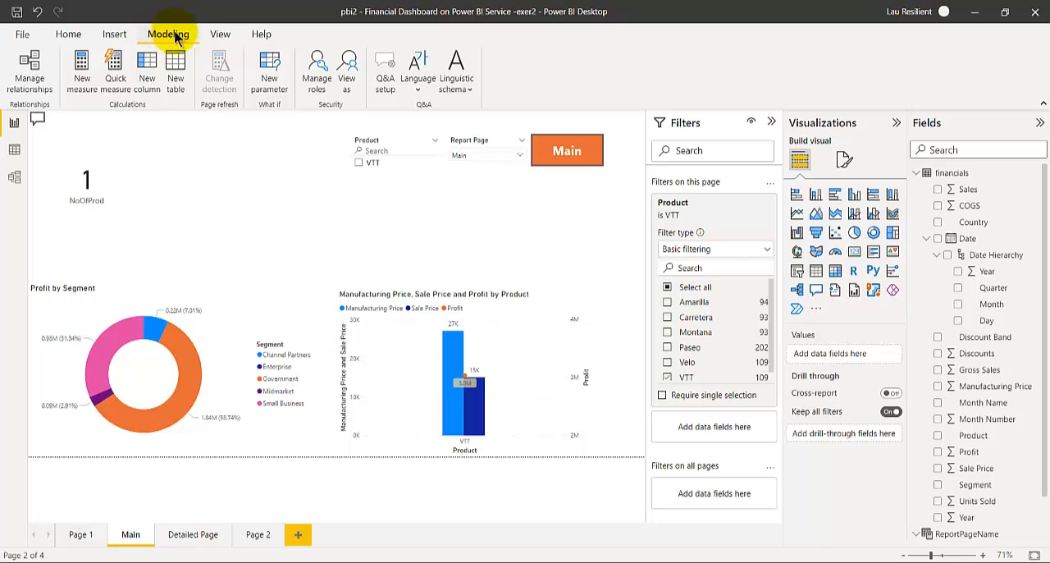
left_click(218, 35)
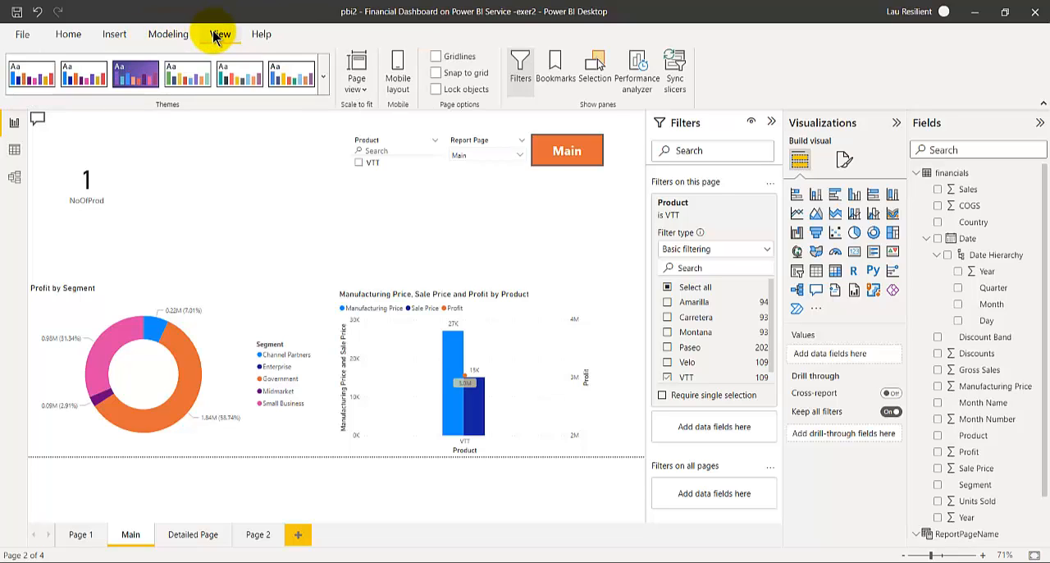
left_click(674, 64)
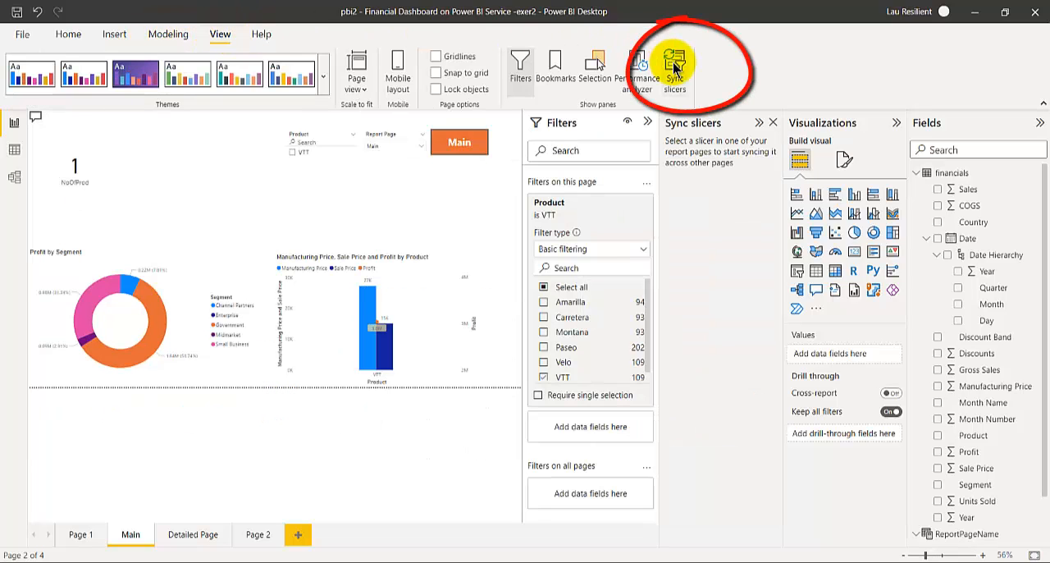
left_click(314, 164)
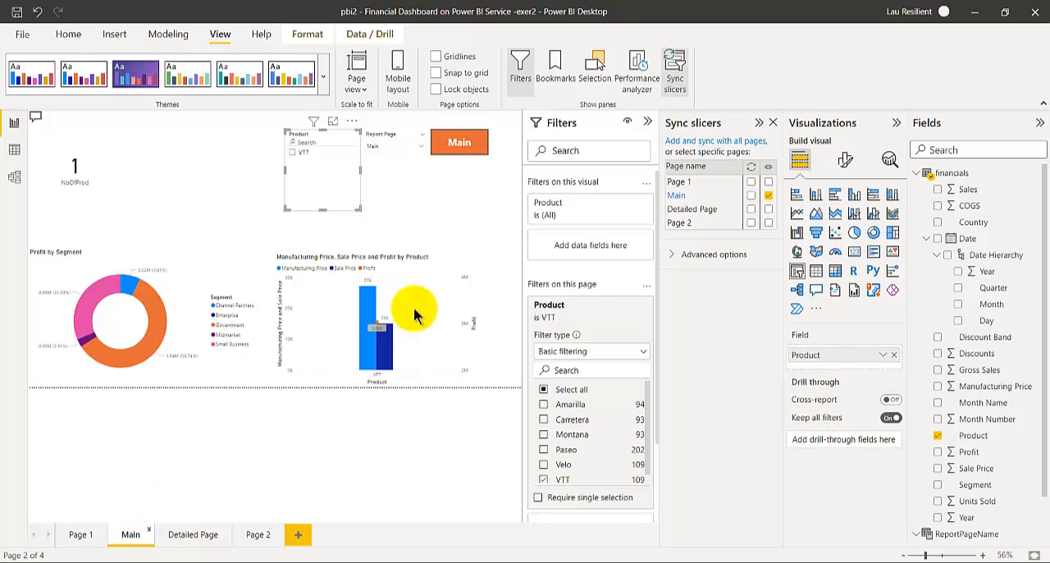
- Hide the Product slicer on the Main page through its sync settings, show it again and close the settings
left_click(768, 196)
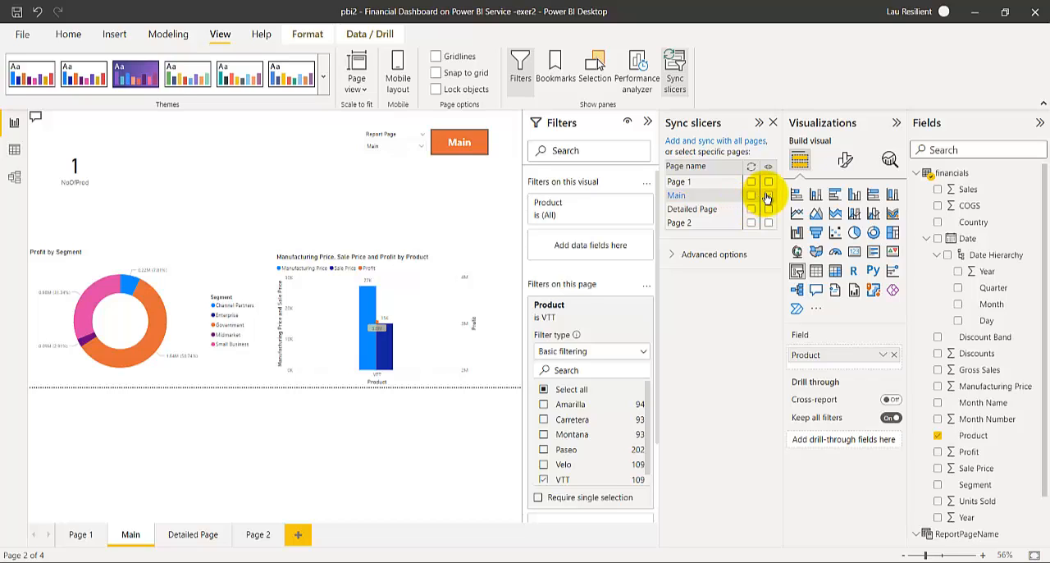
left_click(768, 196)
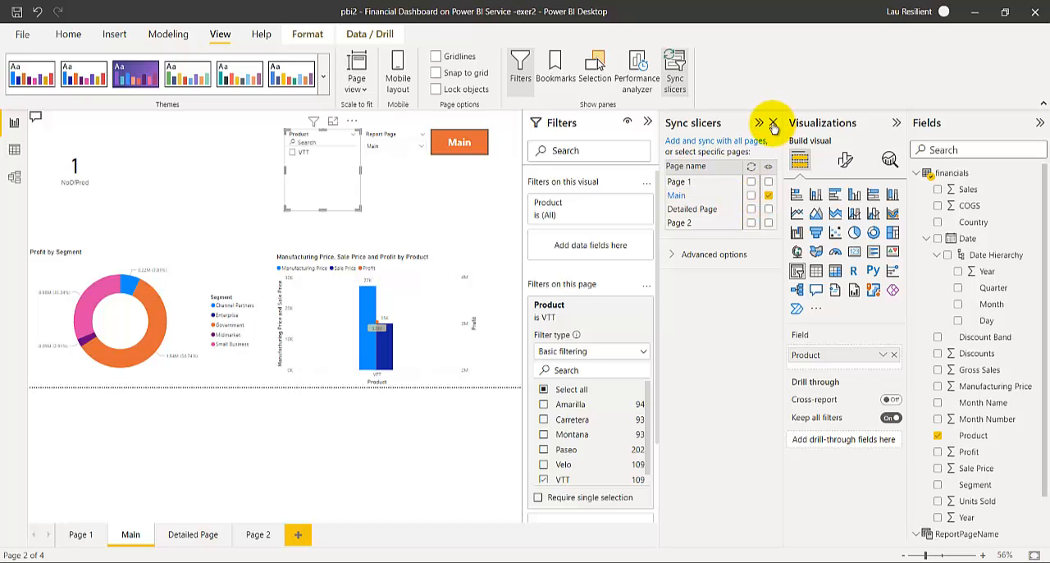
left_click(773, 123)
left_click(493, 227)
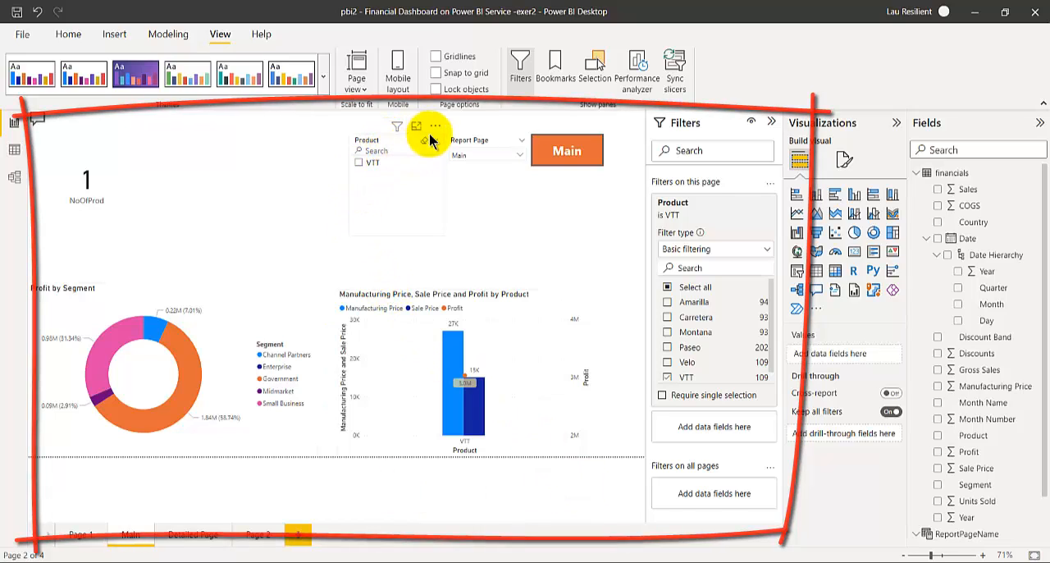
- Clear the Product slicer, and collapse and expand the report's filter settings to compare the page with and without them
left_click(425, 144)
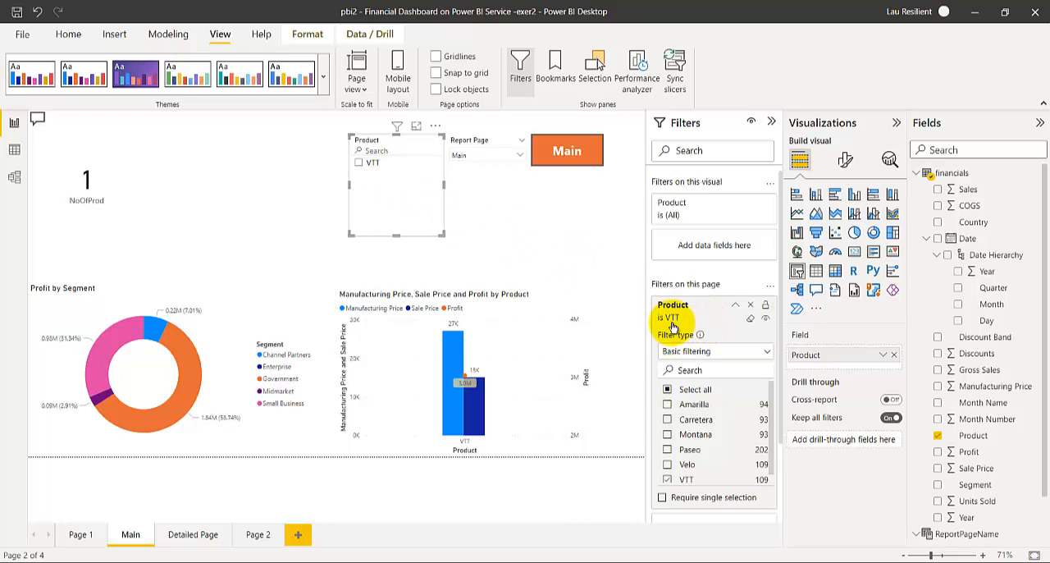
left_click(772, 121)
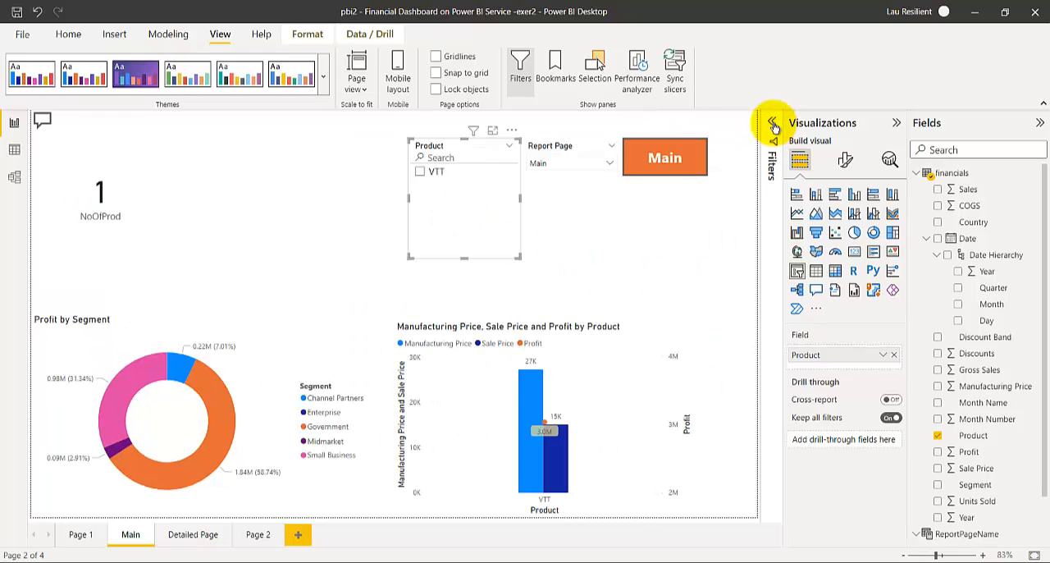
left_click(773, 123)
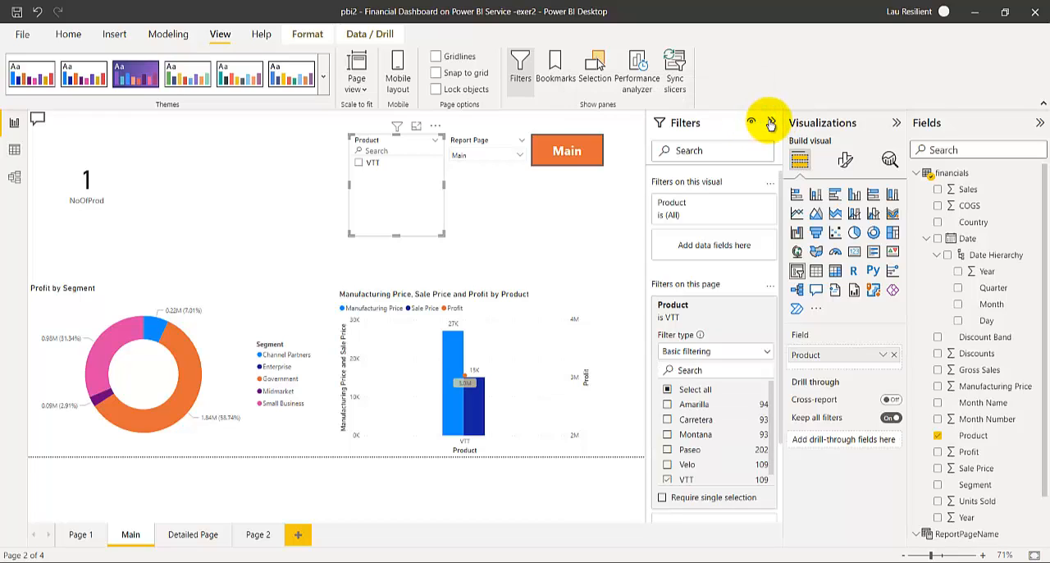
left_click(770, 121)
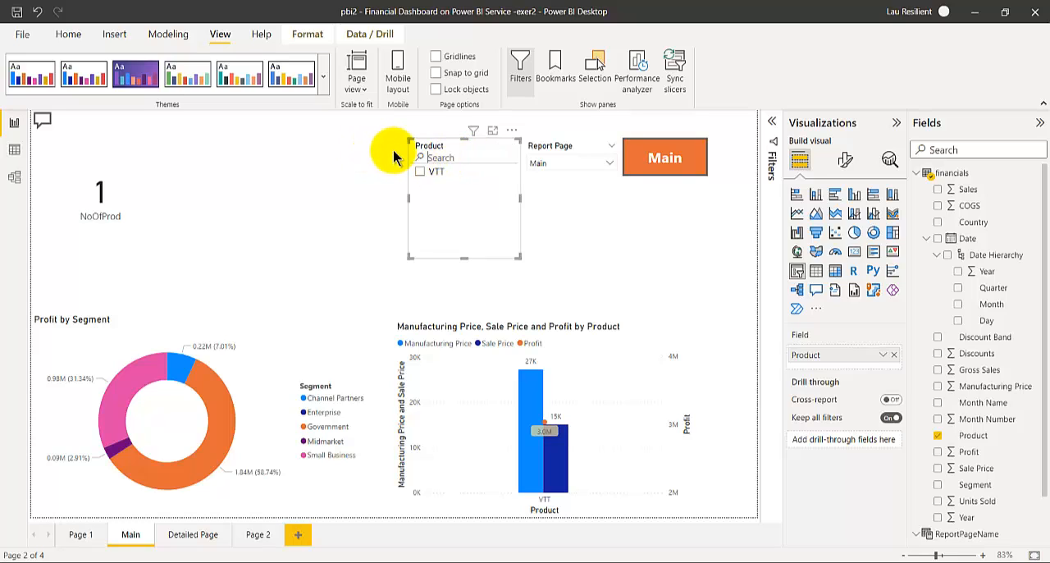
left_click(772, 122)
- Remove the page-level Product filter, and try the Product slicer by selecting Carretera and clearing it
left_click(673, 304)
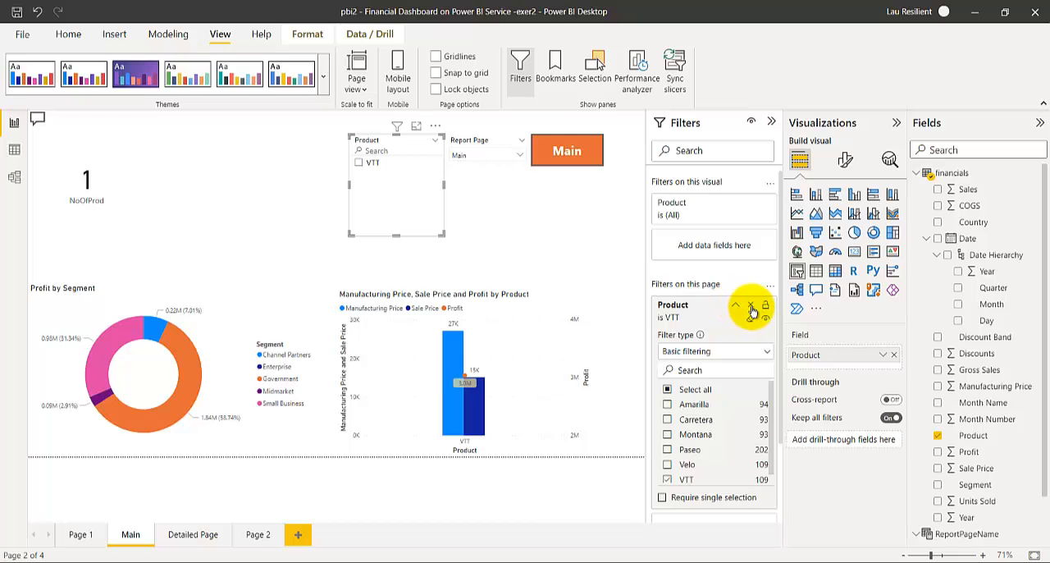
left_click(752, 307)
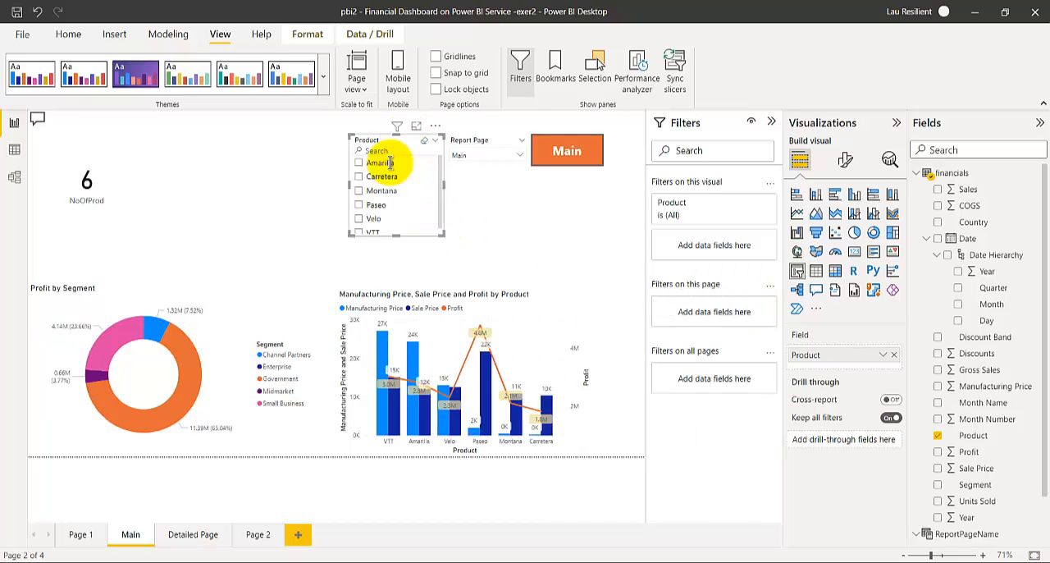
left_click(361, 176)
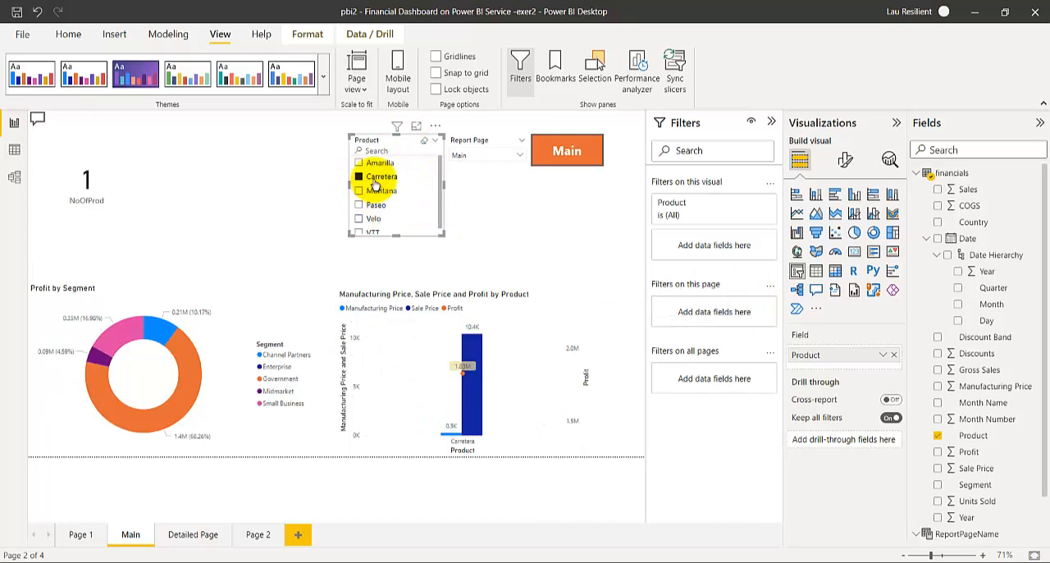
left_click(425, 144)
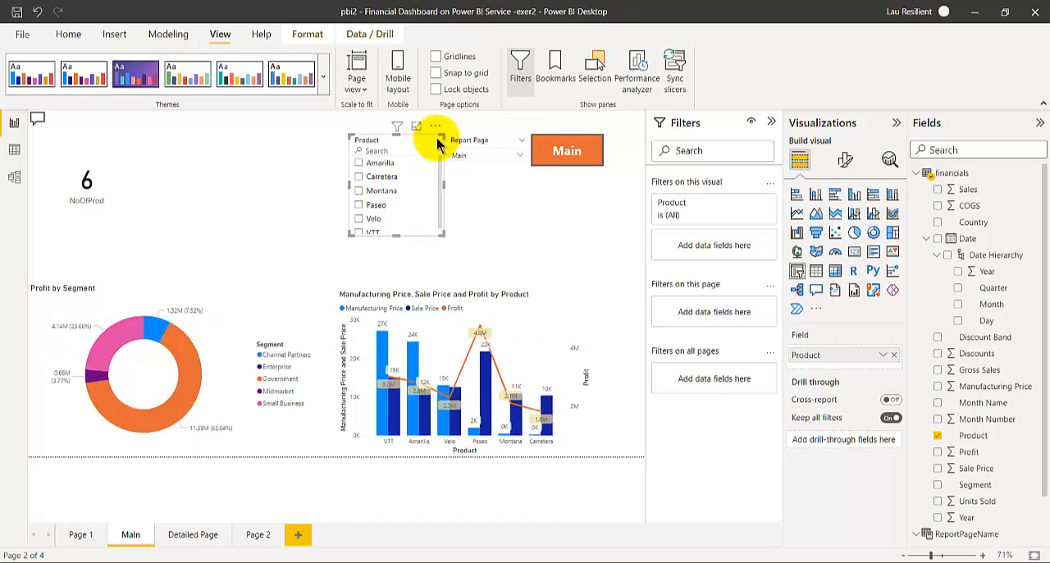
- Change the Product slicer to a dropdown, try Paseo in it and leave Amarilla selected
left_click(436, 142)
left_click(450, 176)
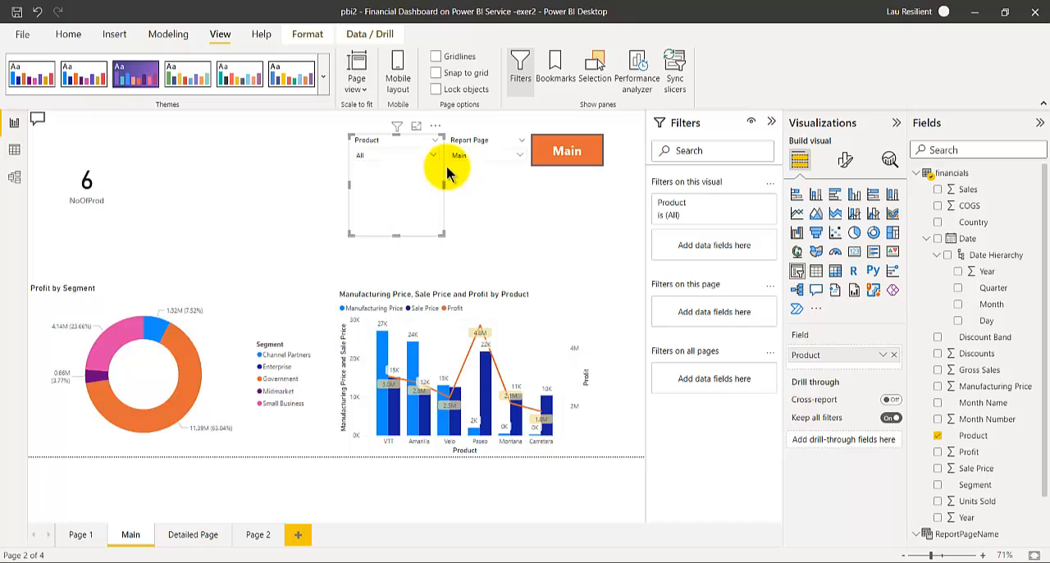
left_click(430, 157)
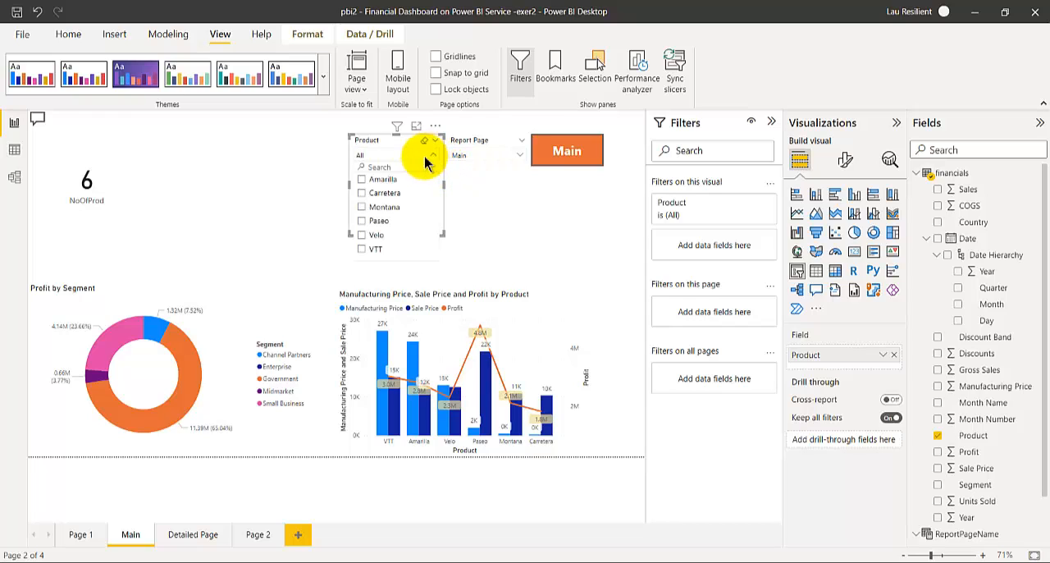
left_click(363, 209)
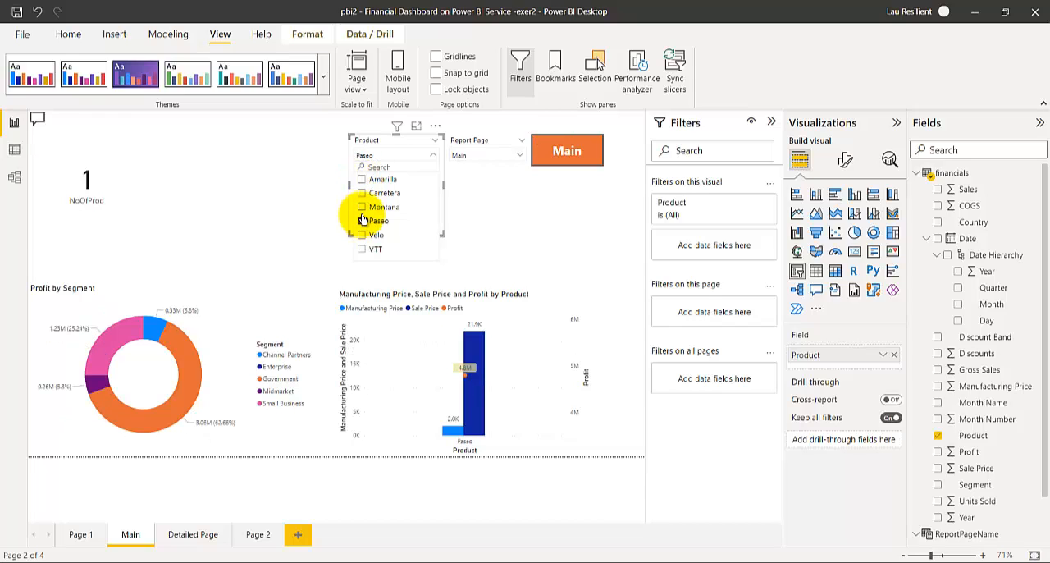
left_click(364, 181)
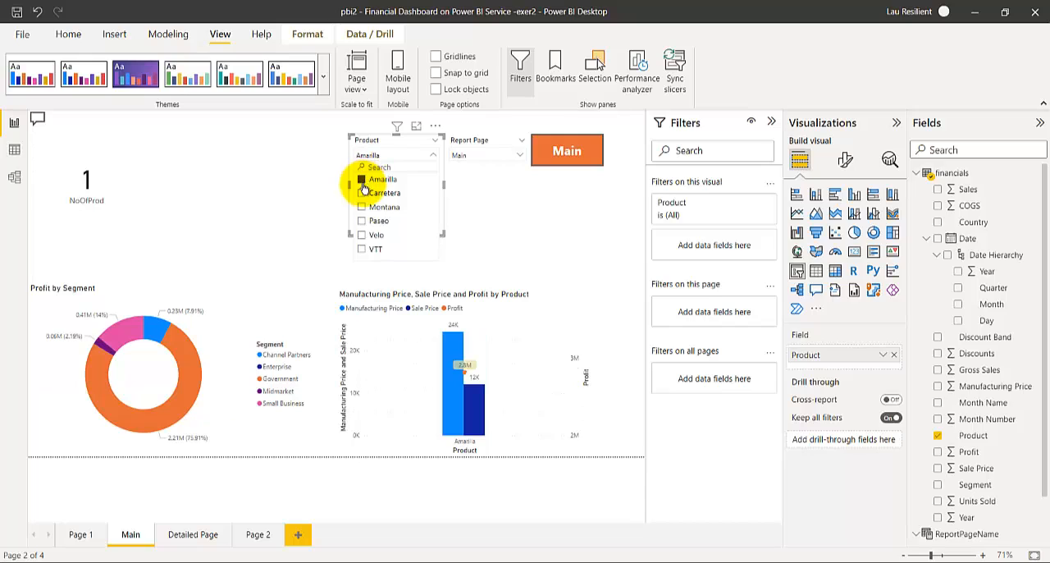
left_click(304, 198)
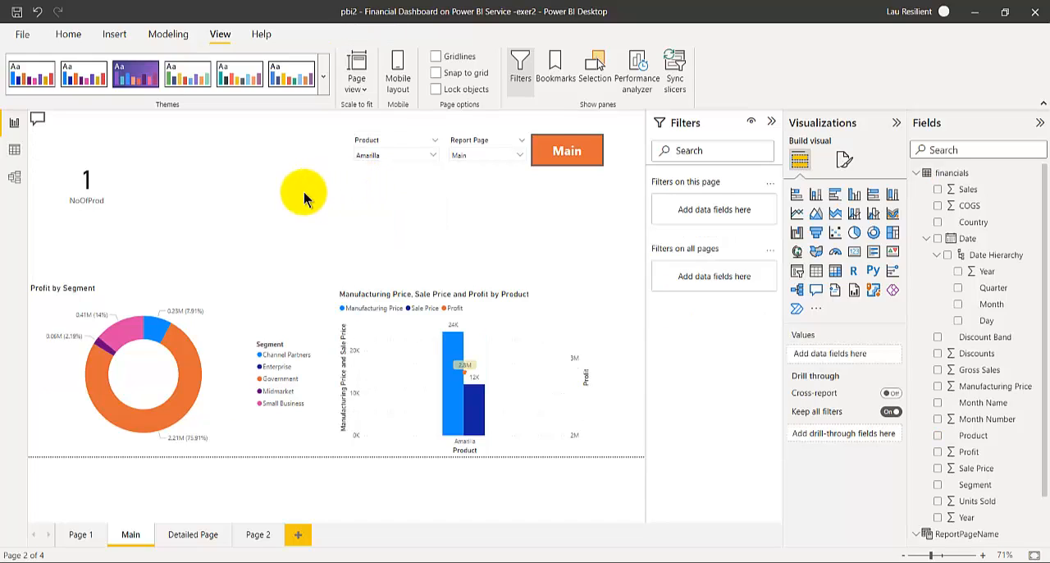